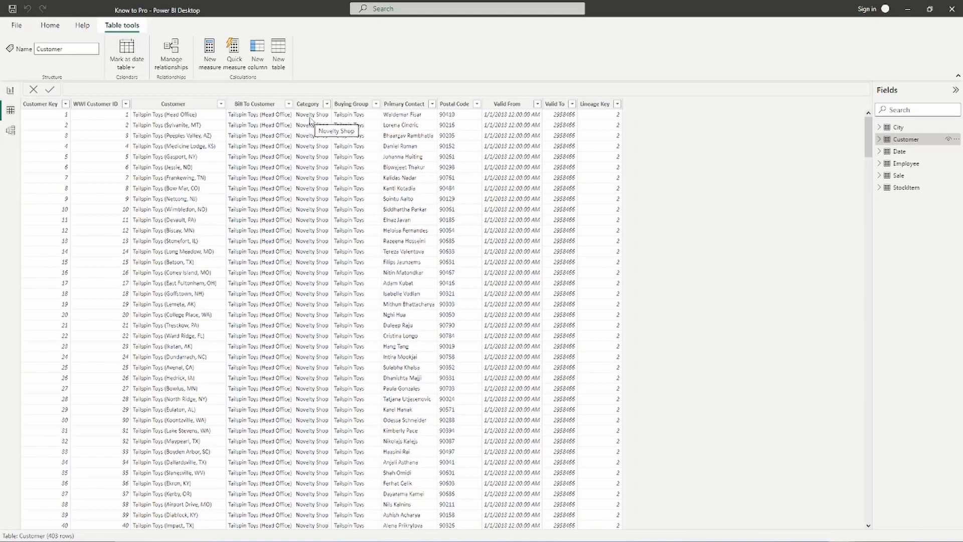
# - Examine the relationship between the Sale and Customer tables in the model diagram, and return to the table data
pyautogui.click(11, 134)
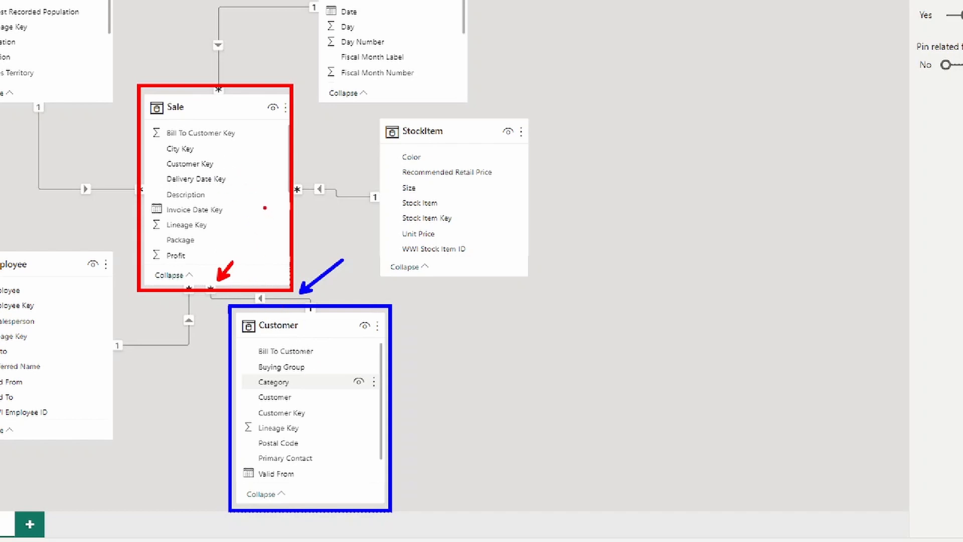
pyautogui.moveTo(263, 206); pyautogui.dragTo(326, 235)
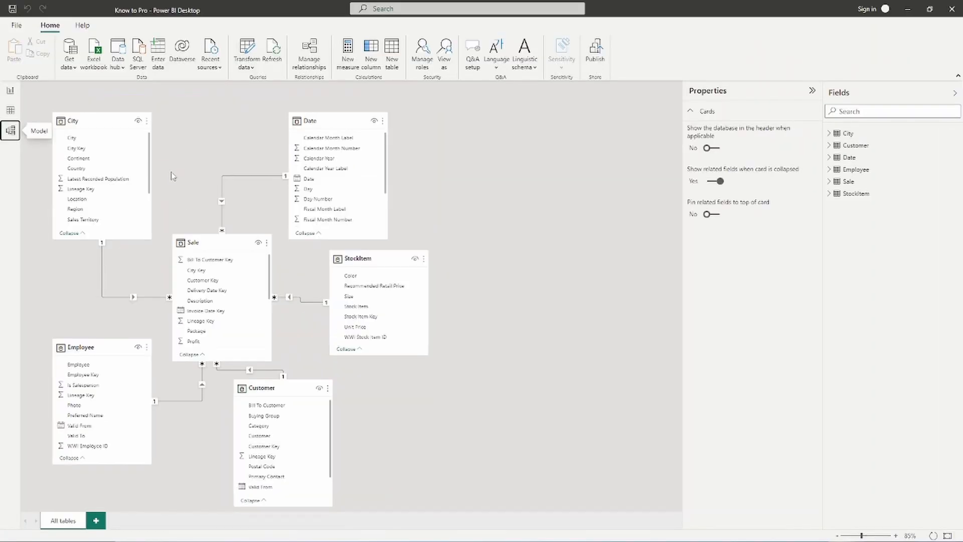
pyautogui.click(10, 111)
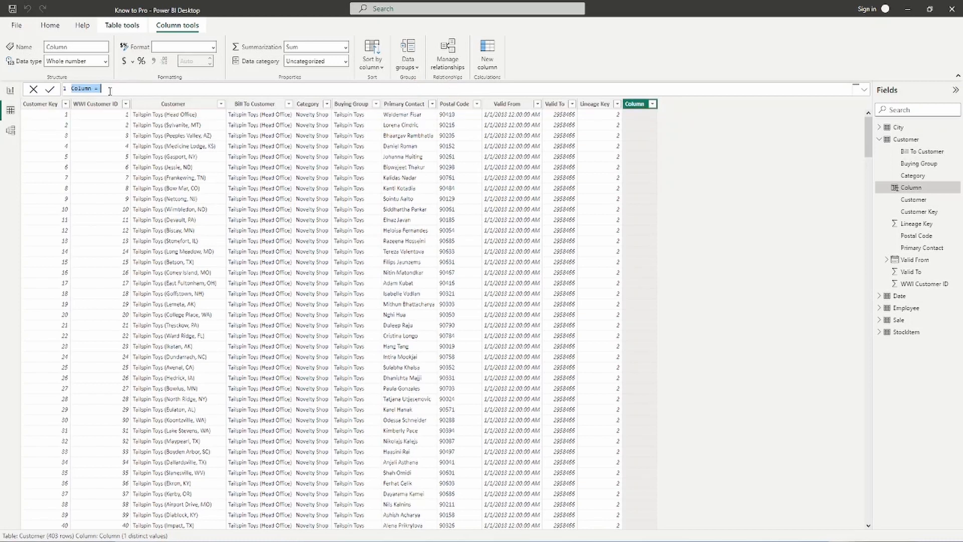
# - Begin the new Customer table column's formula with a reference to 'Customer'[Primary Contact], enlarging the formula text for readability
pyautogui.keyDown('ctrl'); pyautogui.scroll(4, 110, 92); pyautogui.keyUp('ctrl')
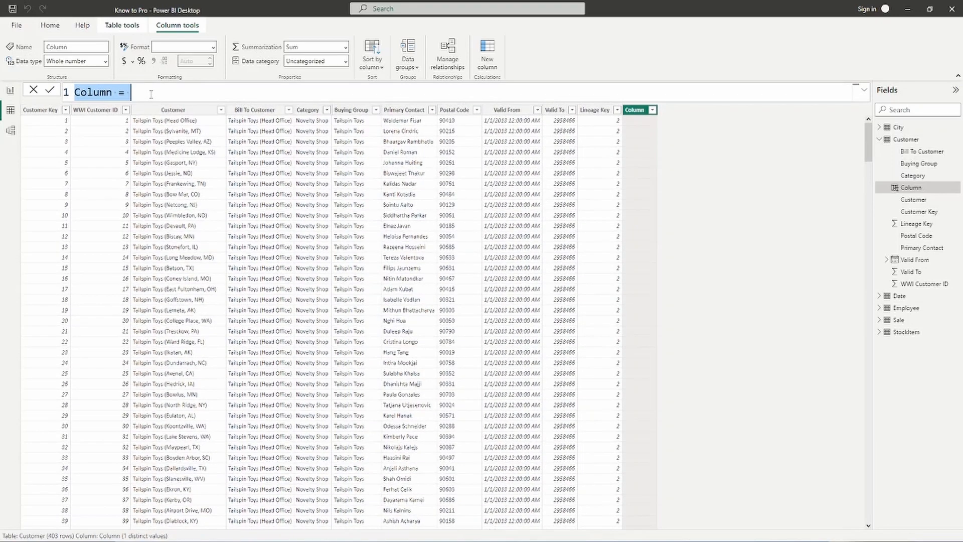
pyautogui.keyDown('ctrl'); pyautogui.scroll(1, 151, 94); pyautogui.keyUp('ctrl')
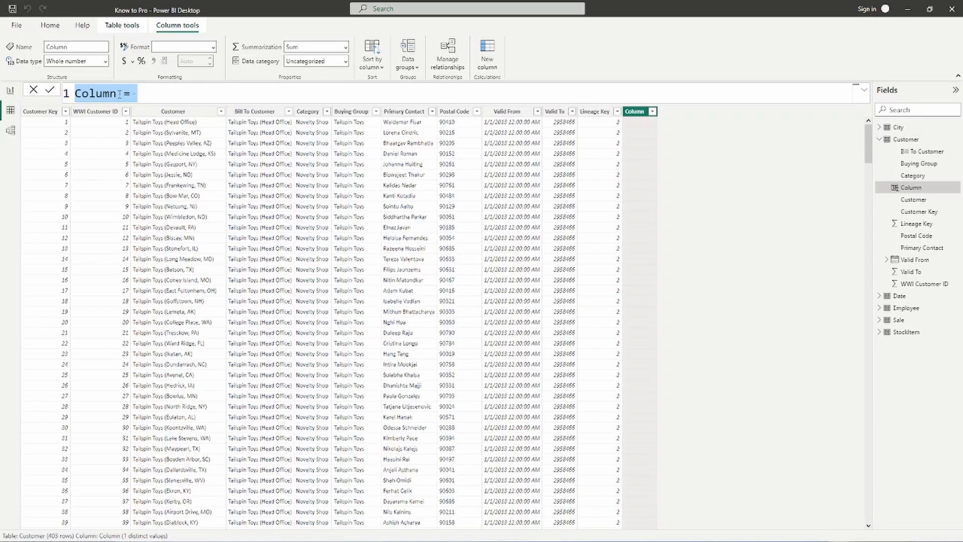
pyautogui.click(174, 93)
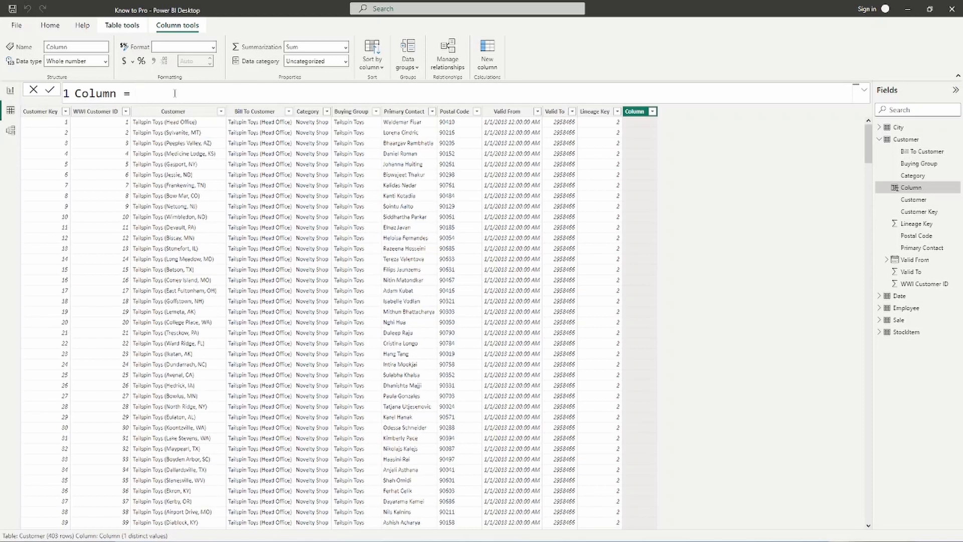
pyautogui.write("'")
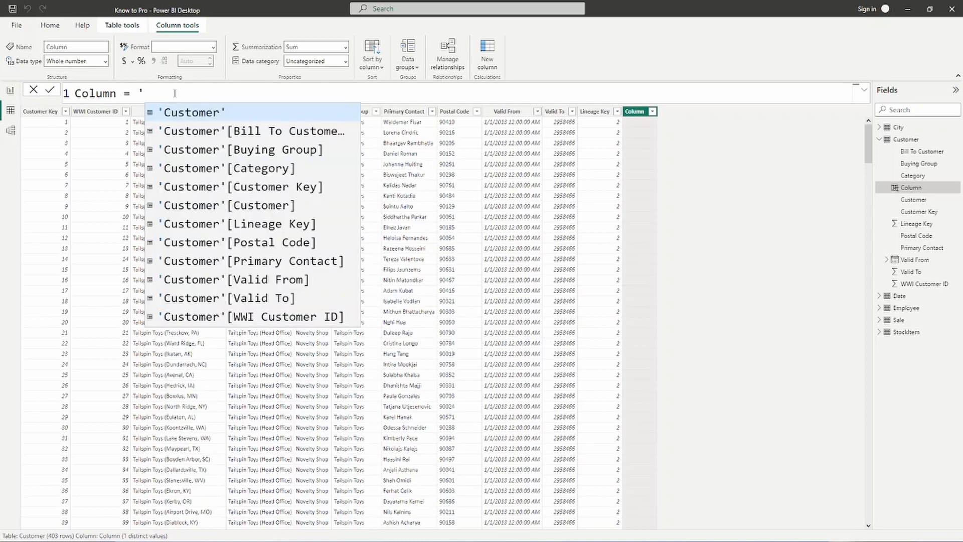
pyautogui.write('c')
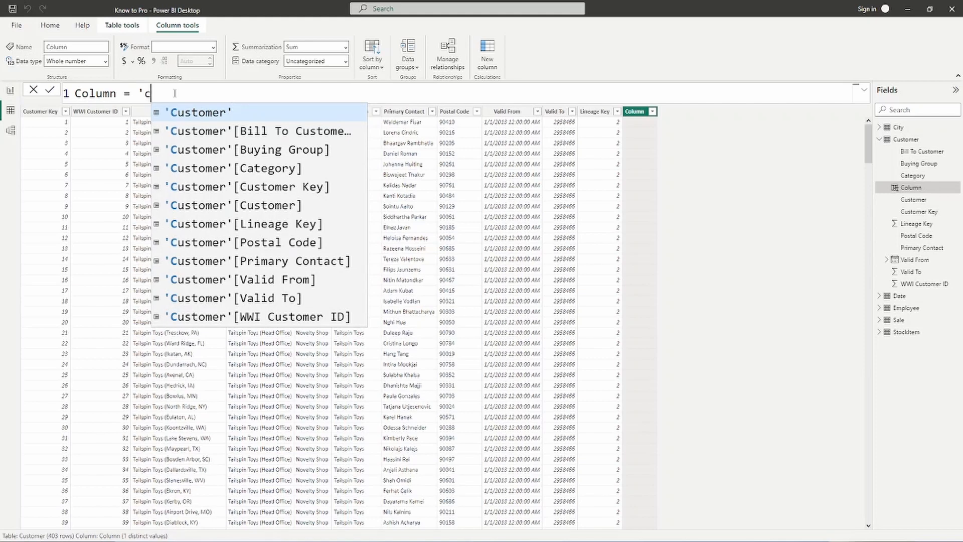
pyautogui.press('Tab')
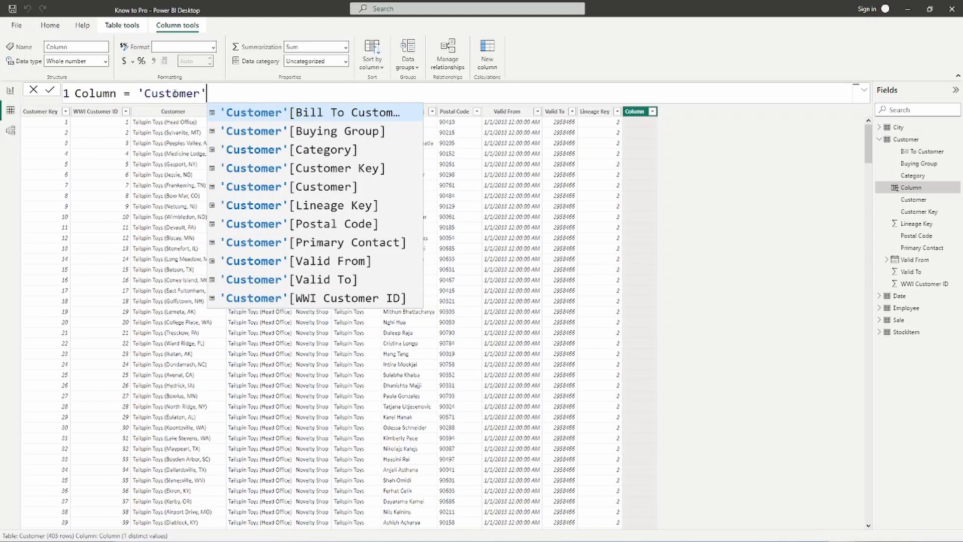
pyautogui.write('[')
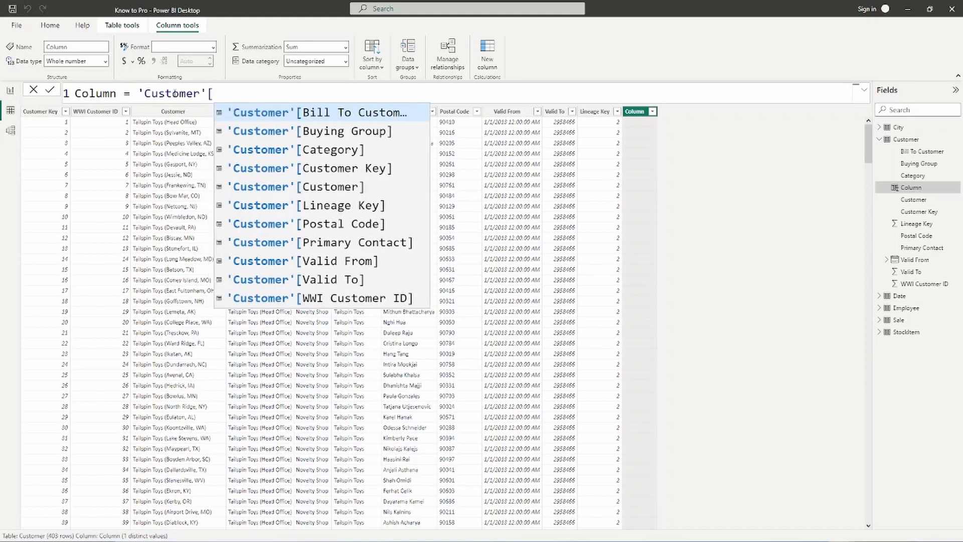
pyautogui.write('p')
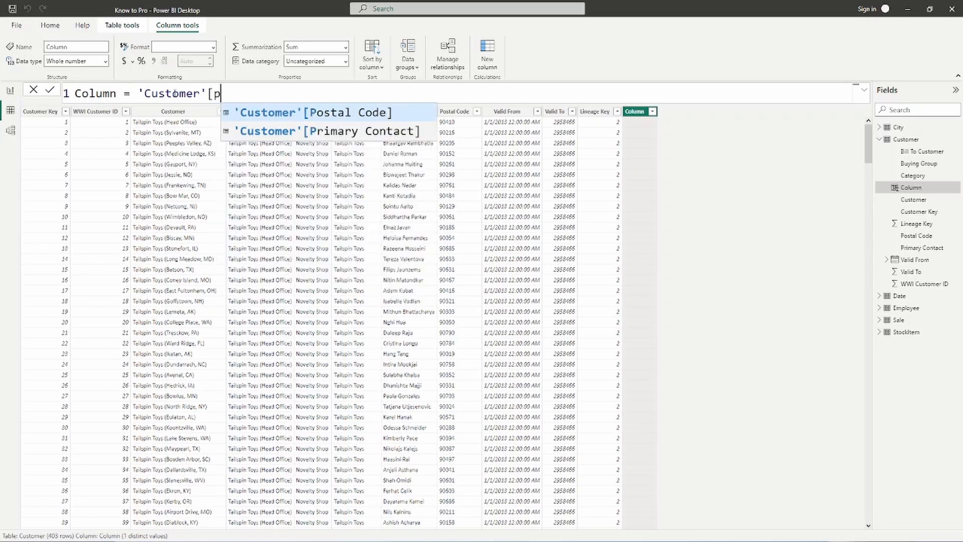
pyautogui.press('Down')
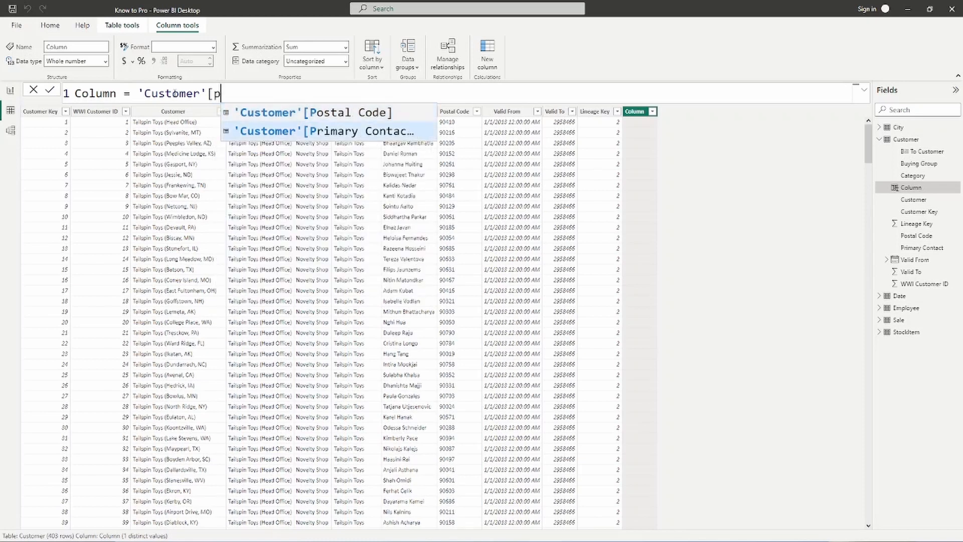
pyautogui.press('Tab')
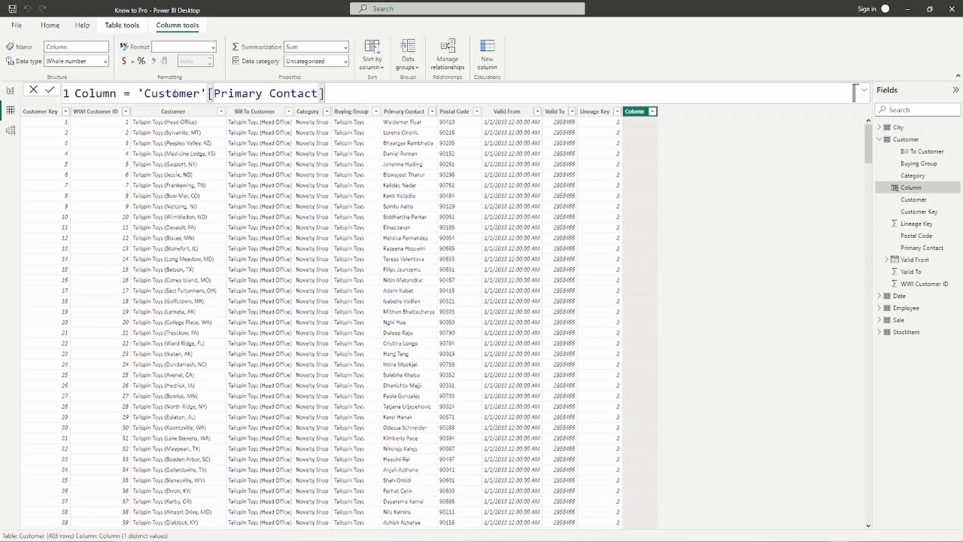
# - Concatenate 'Customer'[Postal Code] to the Primary Contact reference with & and commit the column formula
pyautogui.write("& '")
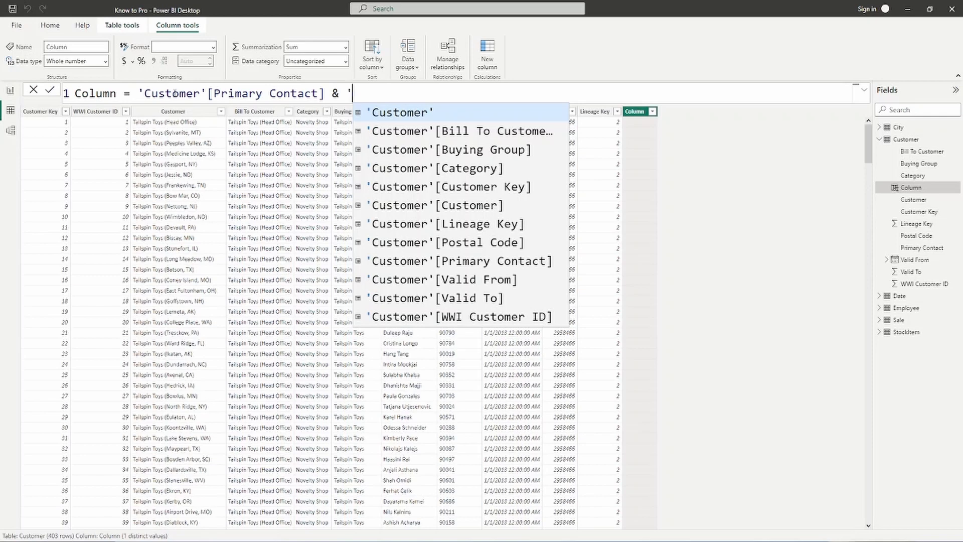
pyautogui.press('Down')
pyautogui.press('Down')
pyautogui.press('Down')
pyautogui.press('Down')
pyautogui.press('Down')
pyautogui.press('Down')
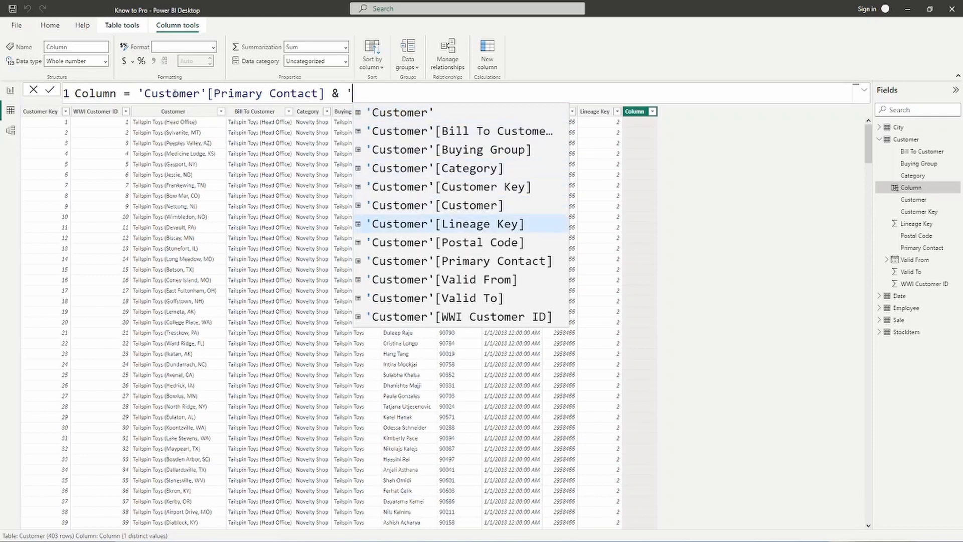
pyautogui.press('Down')
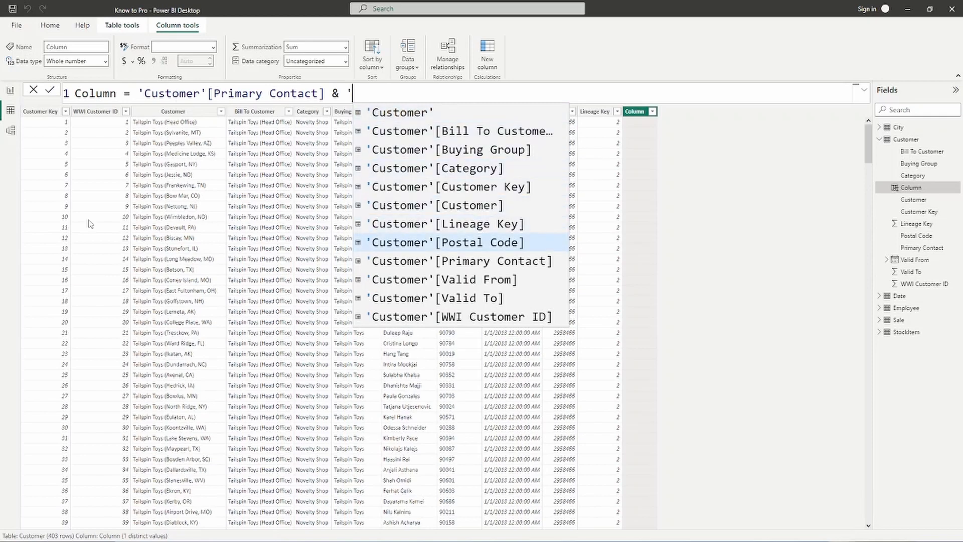
pyautogui.click(457, 246)
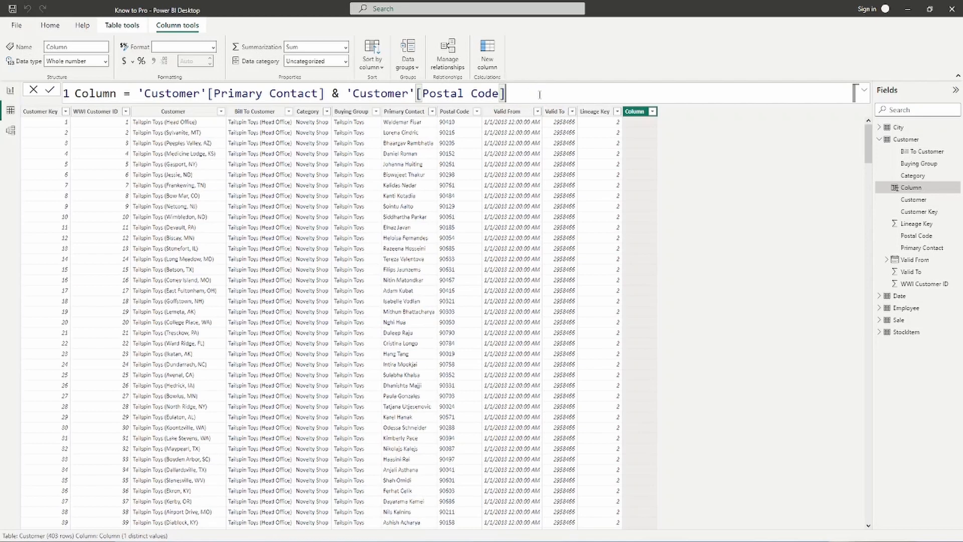
pyautogui.press('Return')
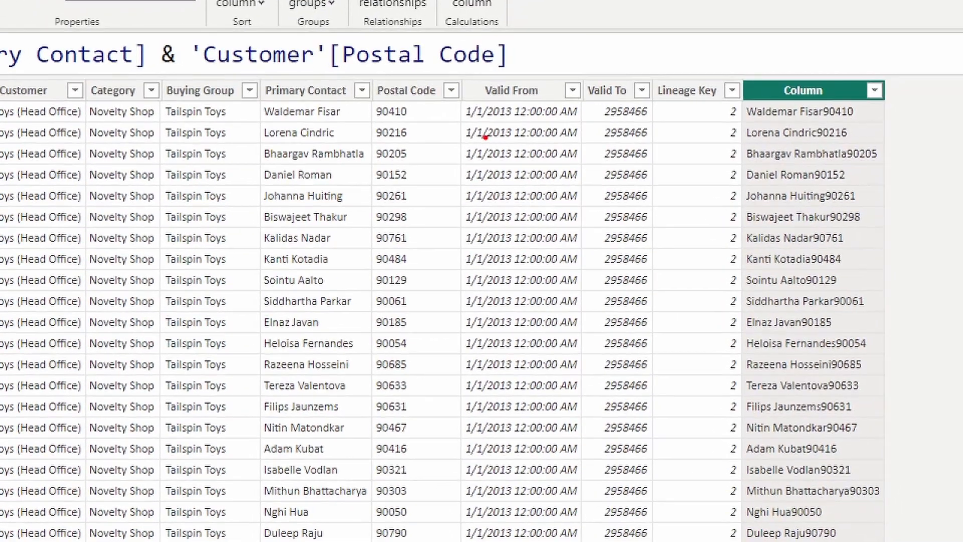
pyautogui.moveTo(258, 103); pyautogui.dragTo(460, 120)
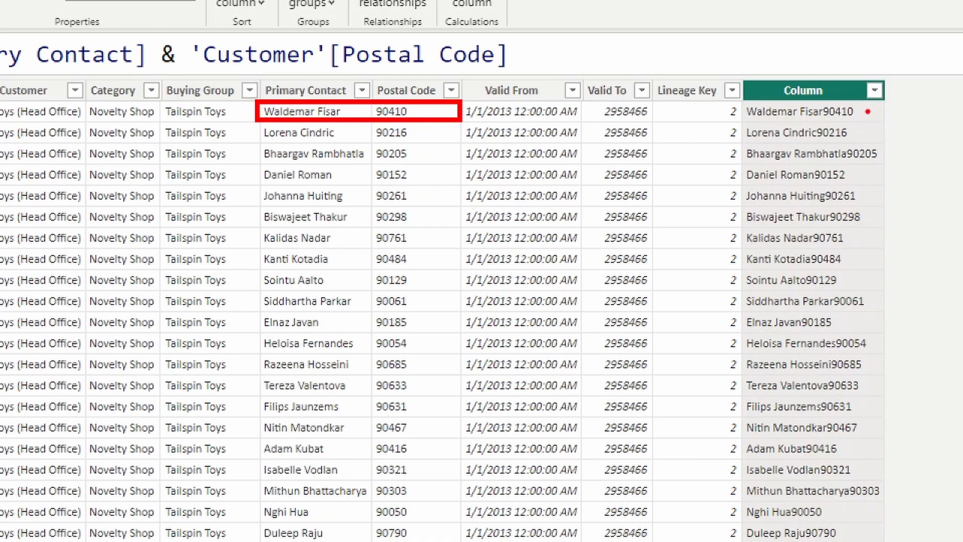
pyautogui.moveTo(866, 111); pyautogui.dragTo(916, 111)
pyautogui.moveTo(256, 126)
pyautogui.mouseDown()
pyautogui.moveTo(314, 141)
pyautogui.moveTo(454, 141)
pyautogui.mouseUp()
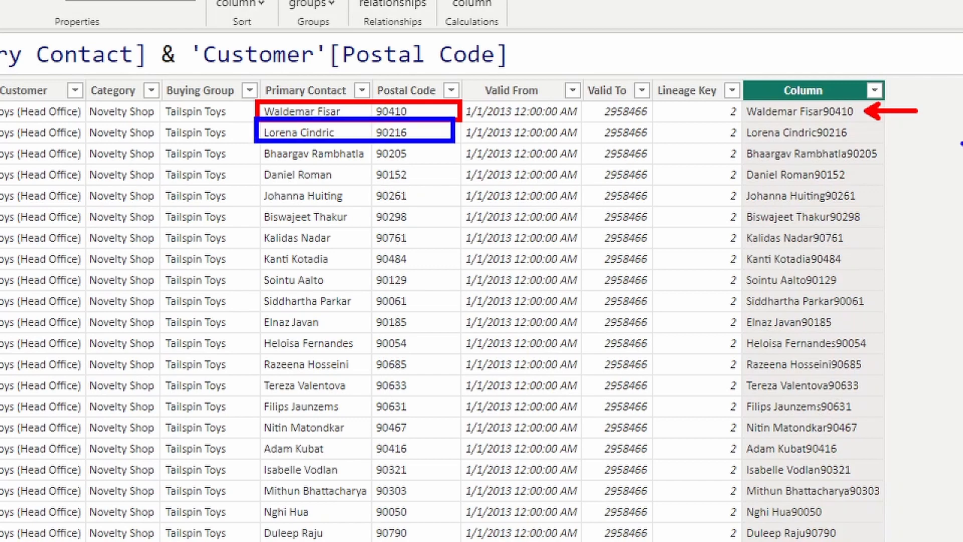
pyautogui.moveTo(856, 132); pyautogui.dragTo(932, 132)
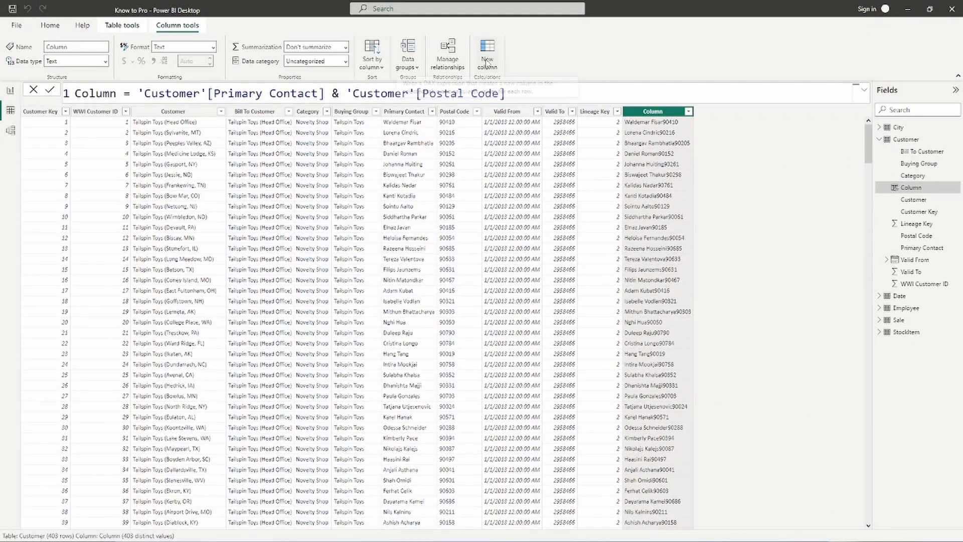
# - Try to reference the Sales table directly in a second new column of the Customer table, and discard that column
pyautogui.click(486, 62)
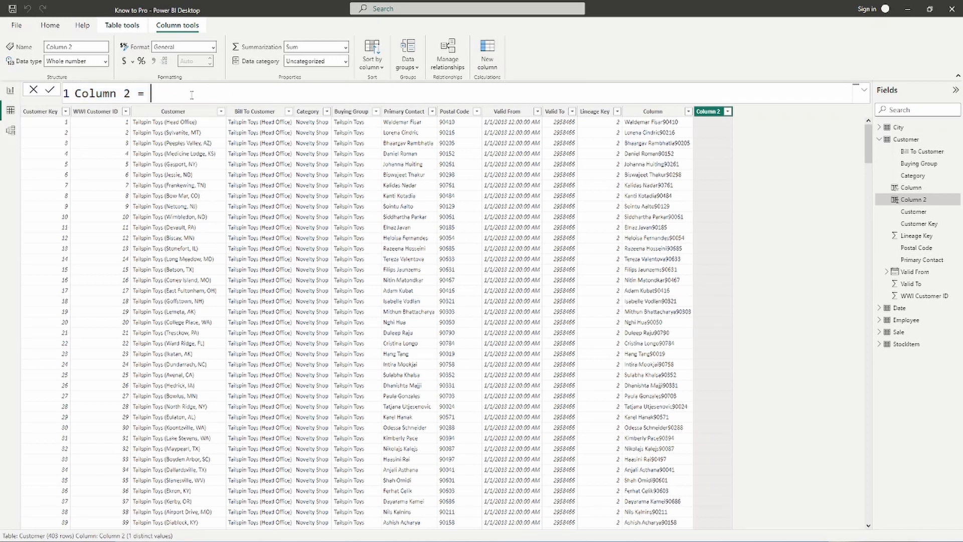
pyautogui.write("'")
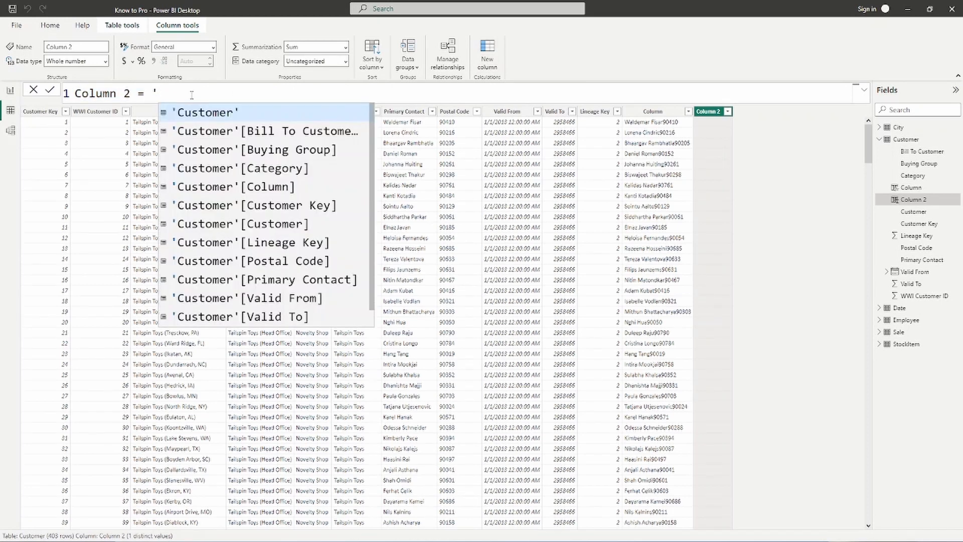
pyautogui.write('s')
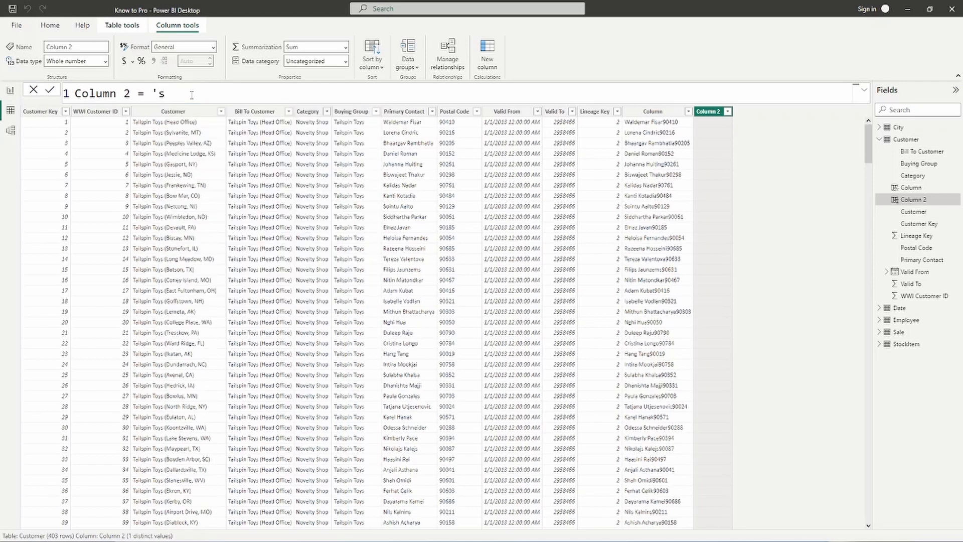
pyautogui.press('BackSpace')
pyautogui.write('Sales')
pyautogui.press('BackSpace')
pyautogui.press('BackSpace')
pyautogui.press('BackSpace')
pyautogui.press('BackSpace')
pyautogui.press('BackSpace')
pyautogui.press('BackSpace')
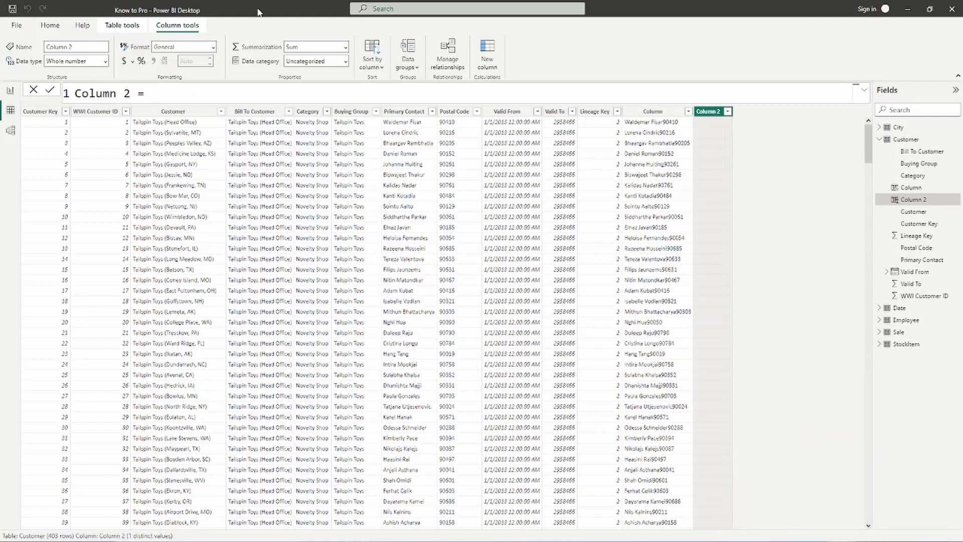
pyautogui.click(906, 129)
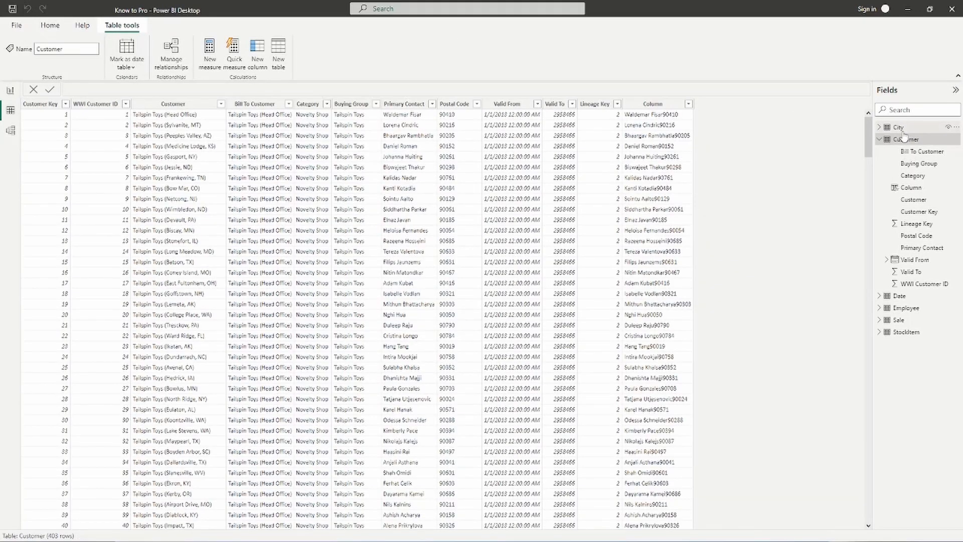
# - Start a new calculated column in the City table with a reference to 'City'[City]
pyautogui.click(898, 128)
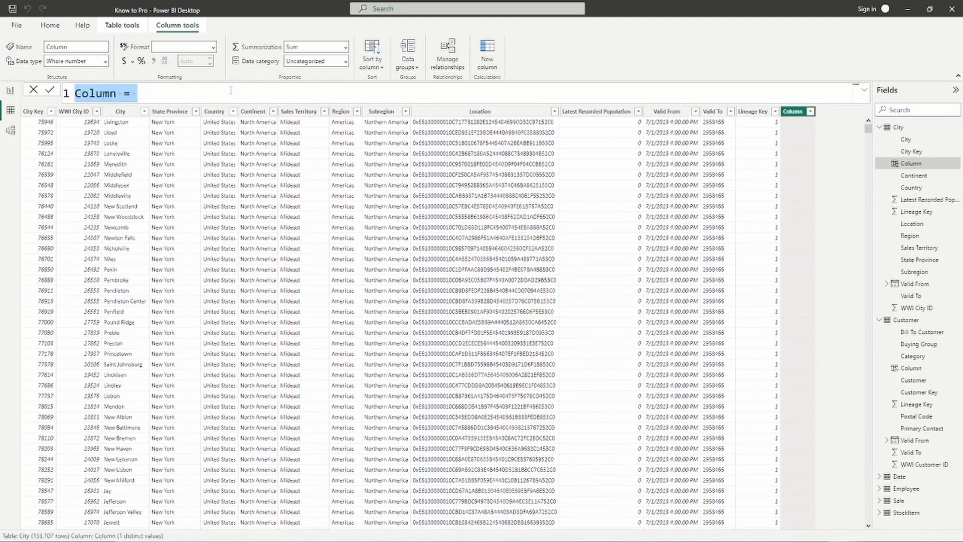
pyautogui.click(230, 91)
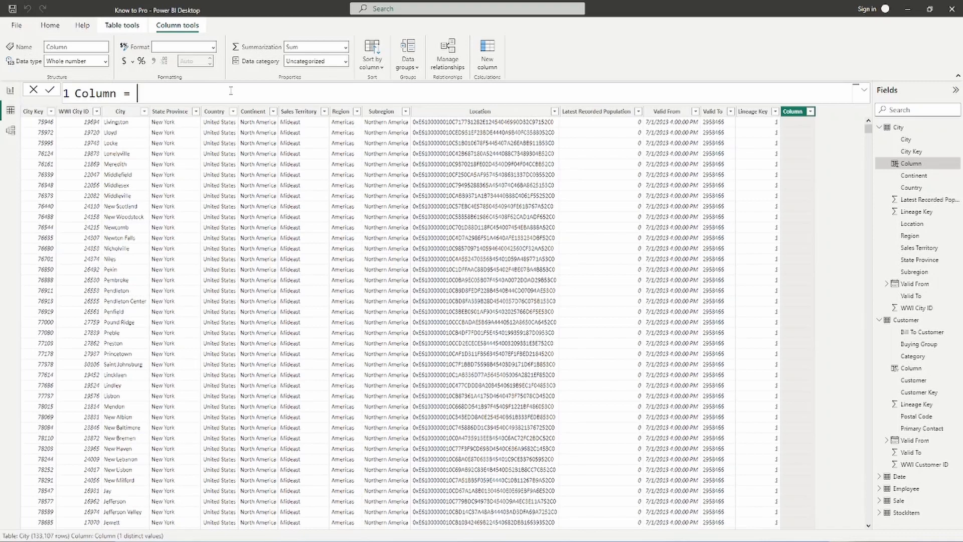
pyautogui.write("'")
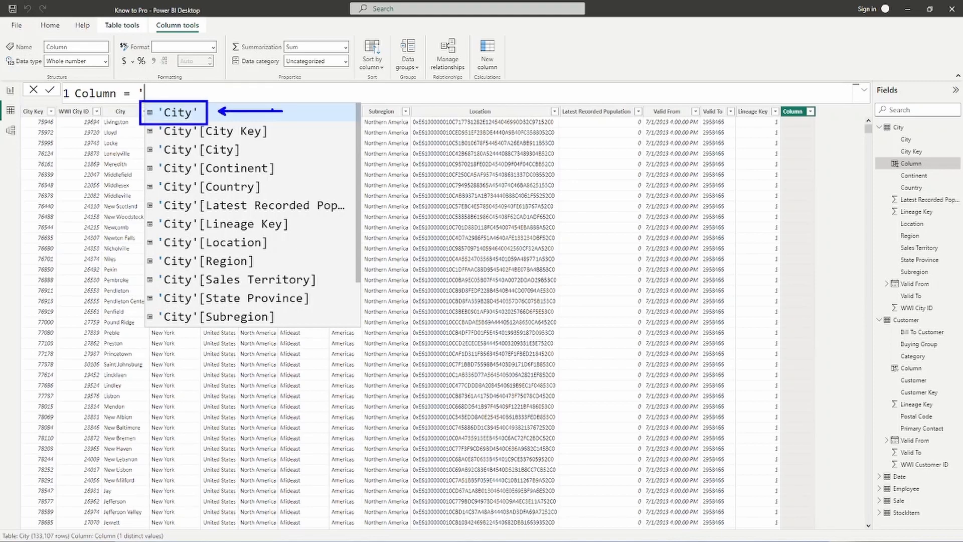
pyautogui.press('Escape')
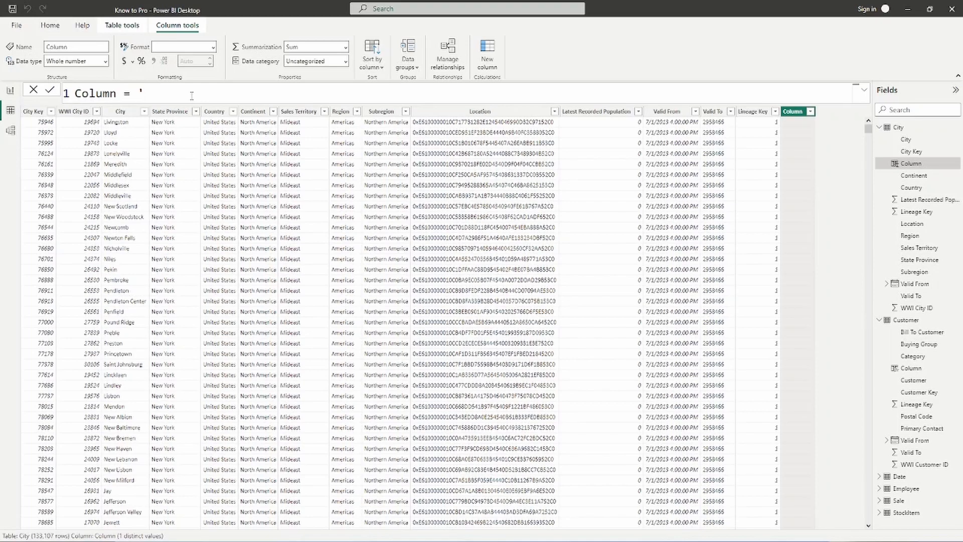
pyautogui.write('cit')
pyautogui.press('Down')
pyautogui.press('Down')
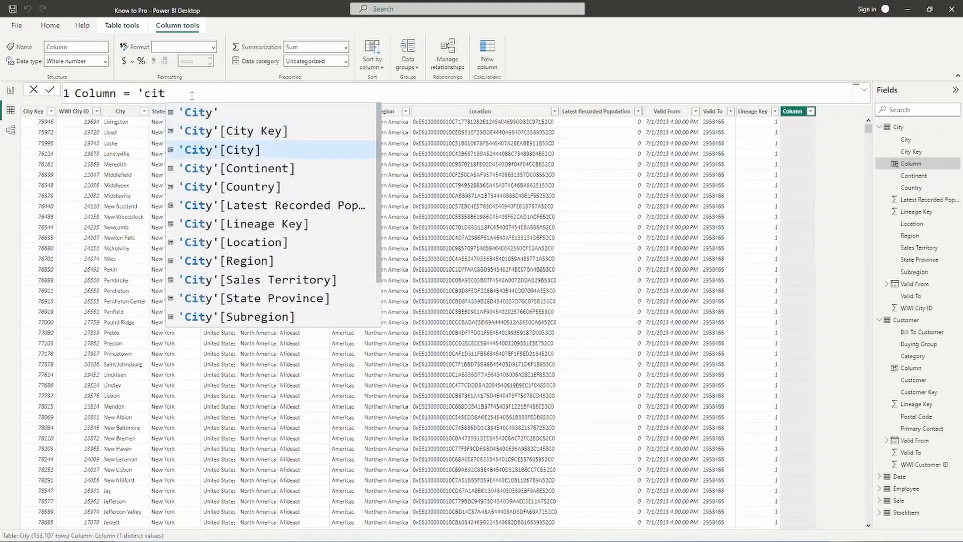
pyautogui.press('Tab')
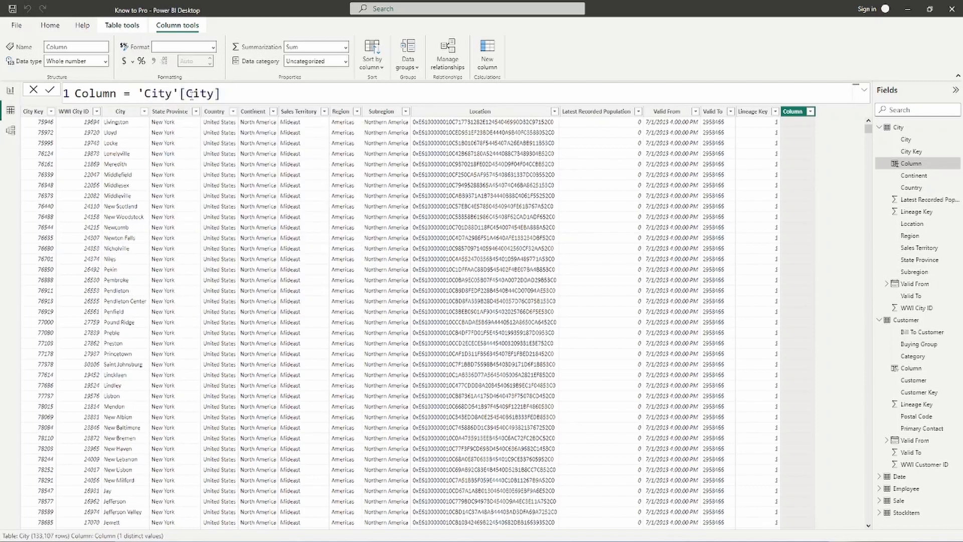
# - Append & "," & 'City'[State Province] to the City table's new column formula and commit it
pyautogui.write('& "," & \'c')
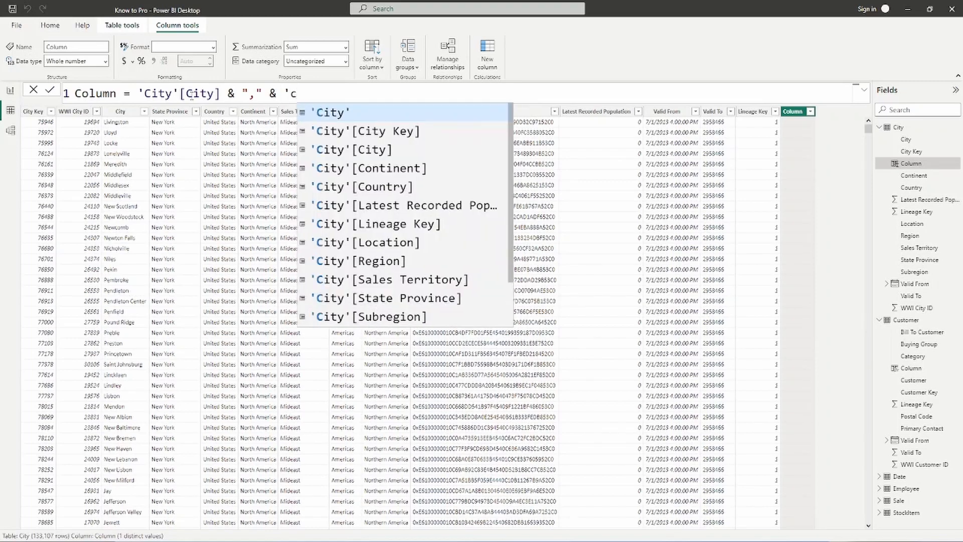
pyautogui.click(375, 300)
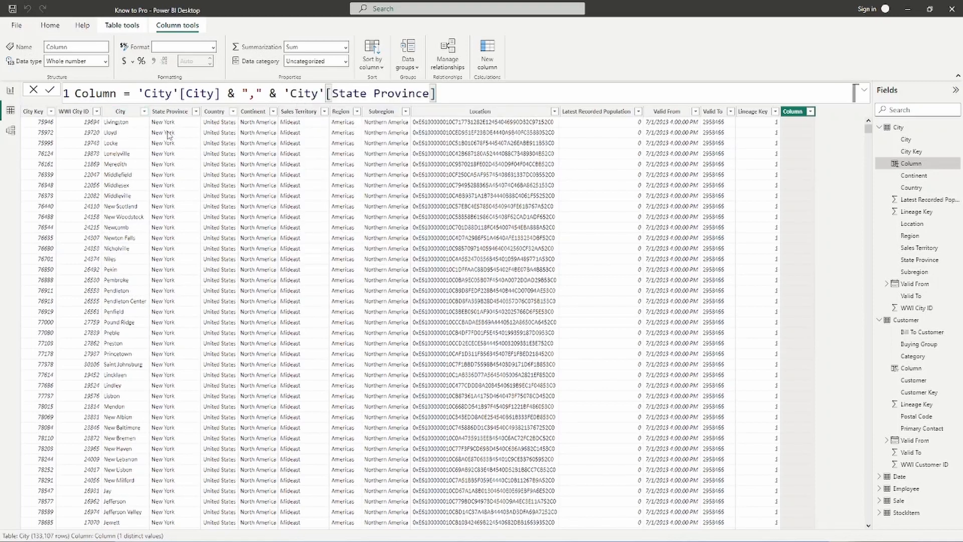
pyautogui.click(51, 92)
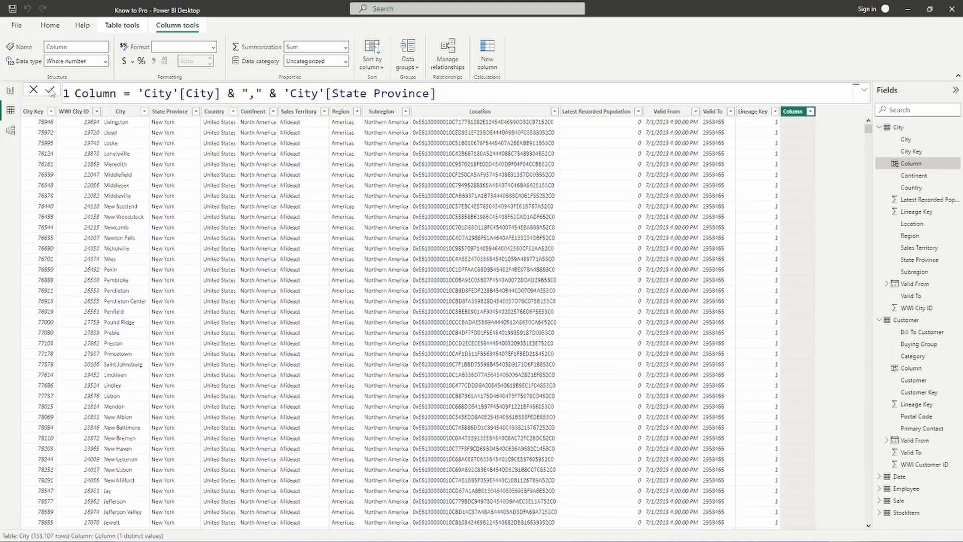